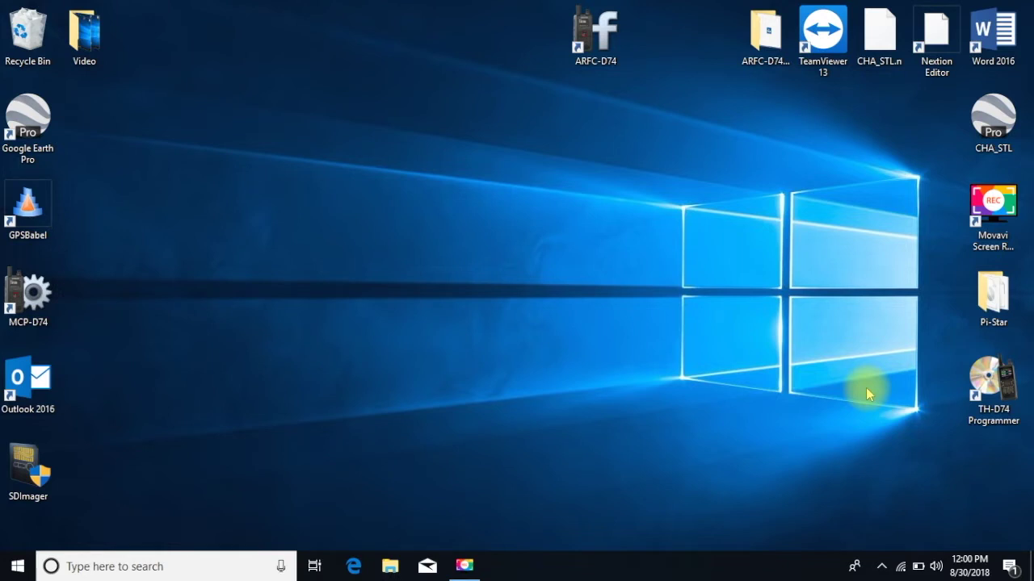
pyautogui.click(355, 565)
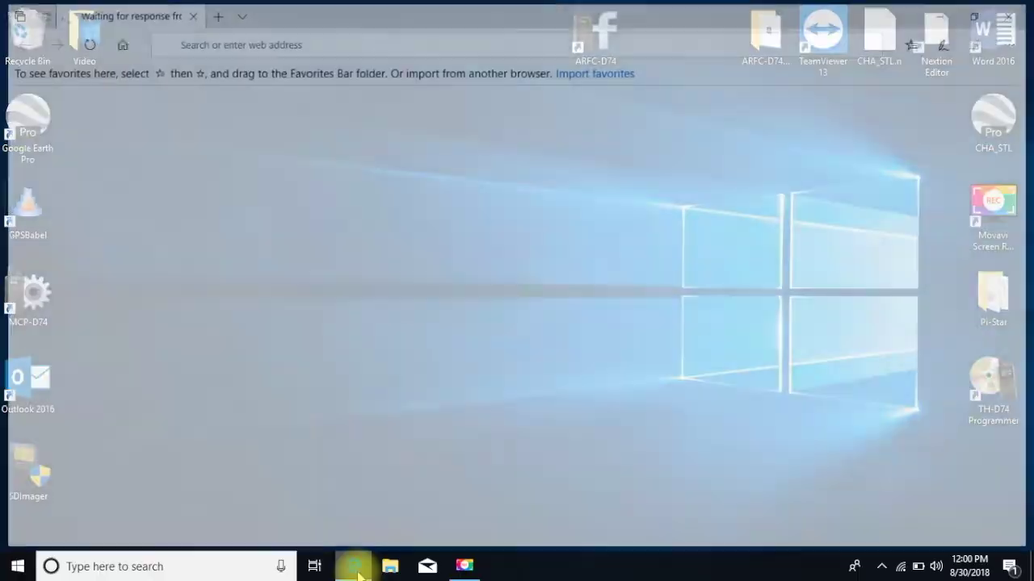
pyautogui.click(357, 37)
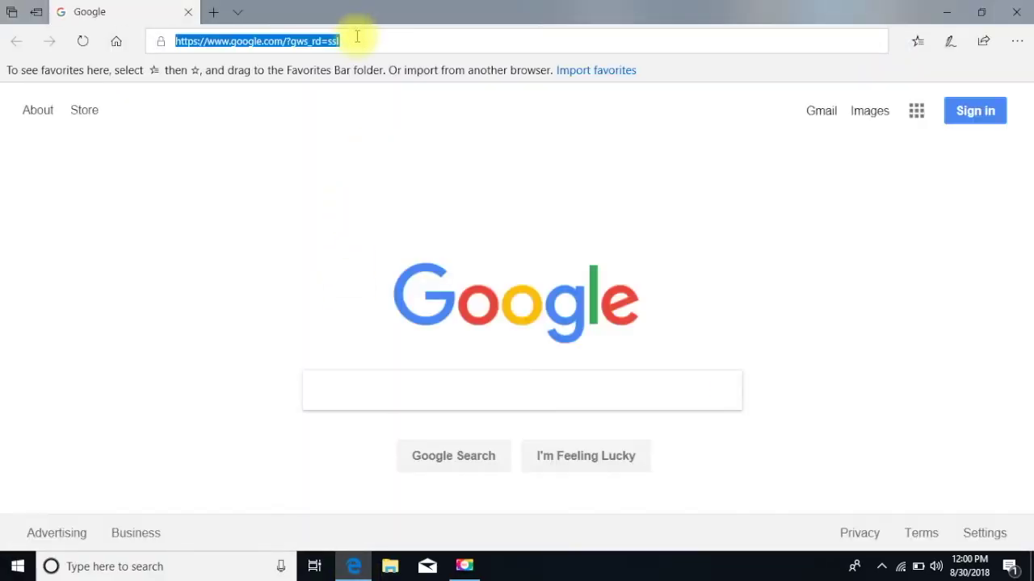
pyautogui.write('htt')
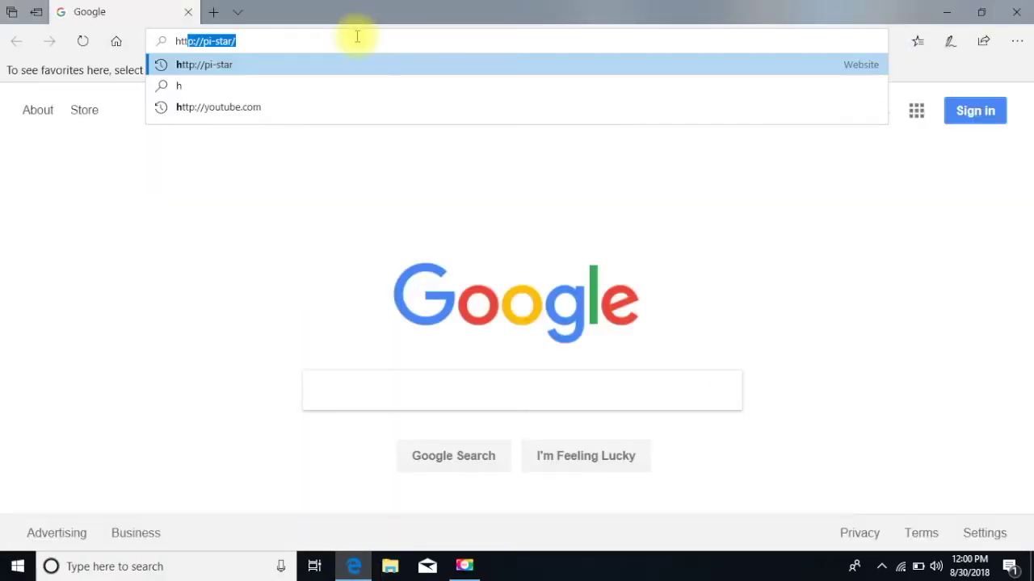
pyautogui.write('p://')
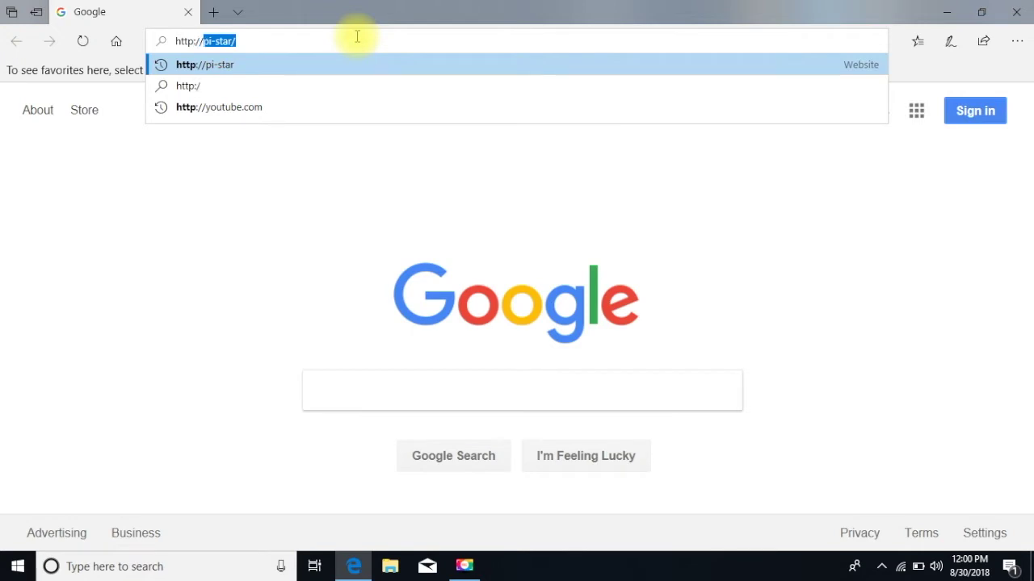
pyautogui.write('pi-star')
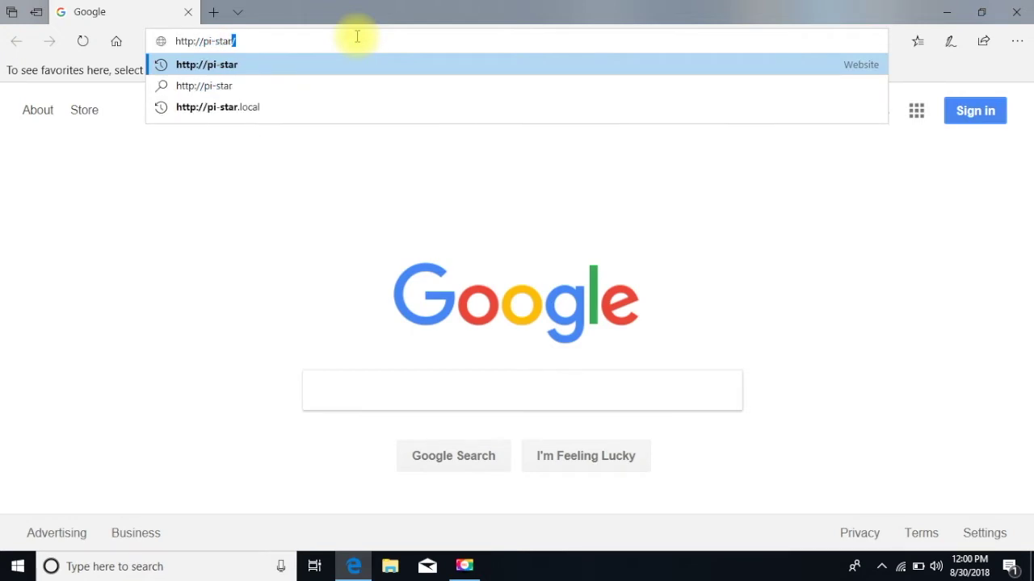
pyautogui.press('Return')
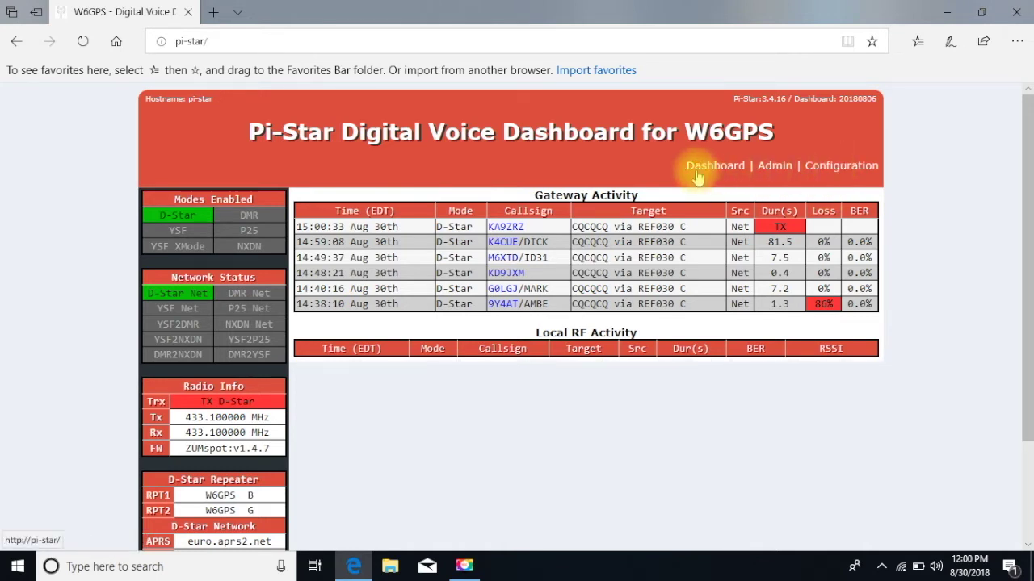
# Open Configuration and enter the user name and account password in the sign-in prompt.
pyautogui.click(835, 170)
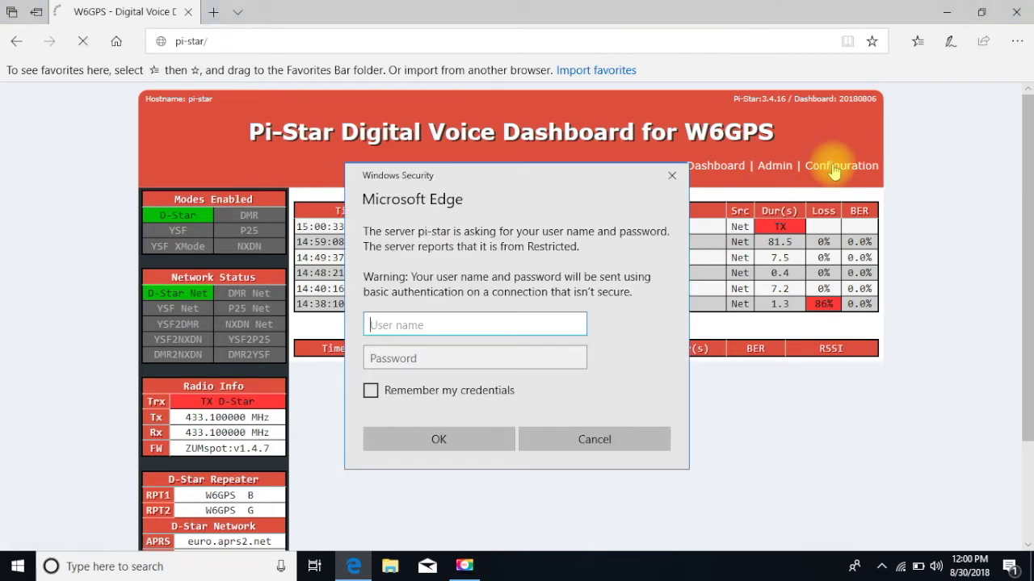
pyautogui.write('pi-')
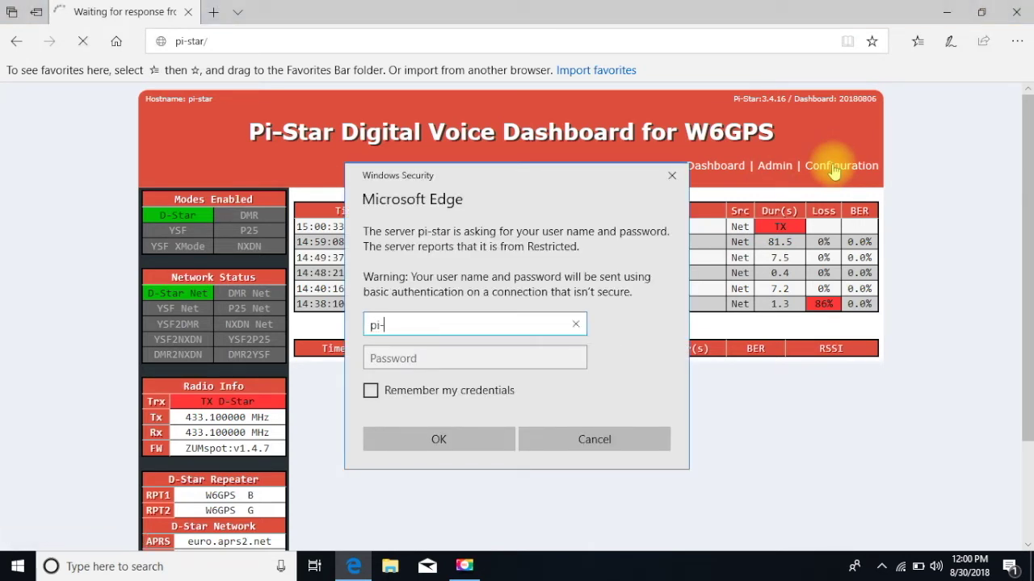
pyautogui.write('star')
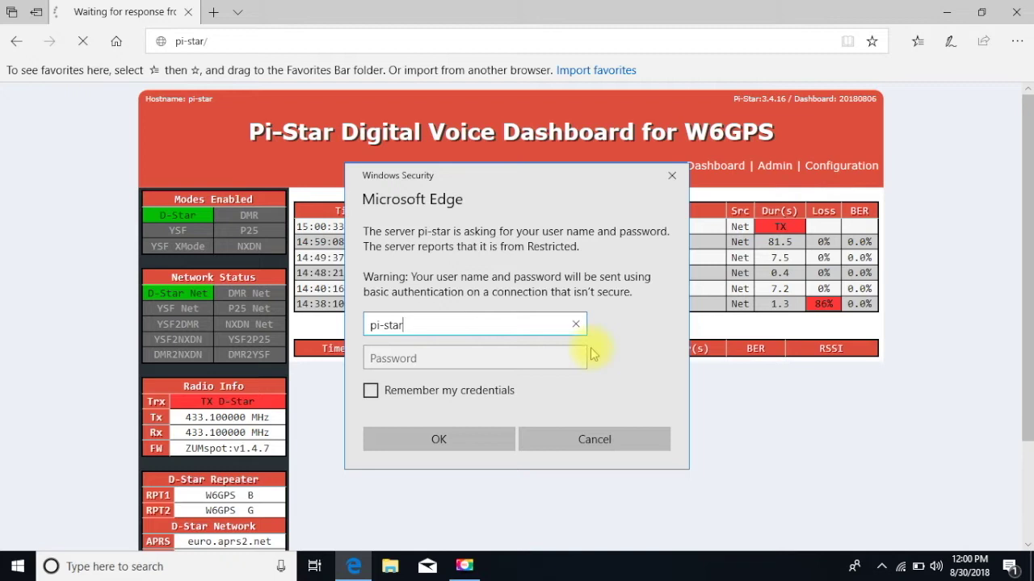
pyautogui.click(391, 364)
pyautogui.write('raspbe')
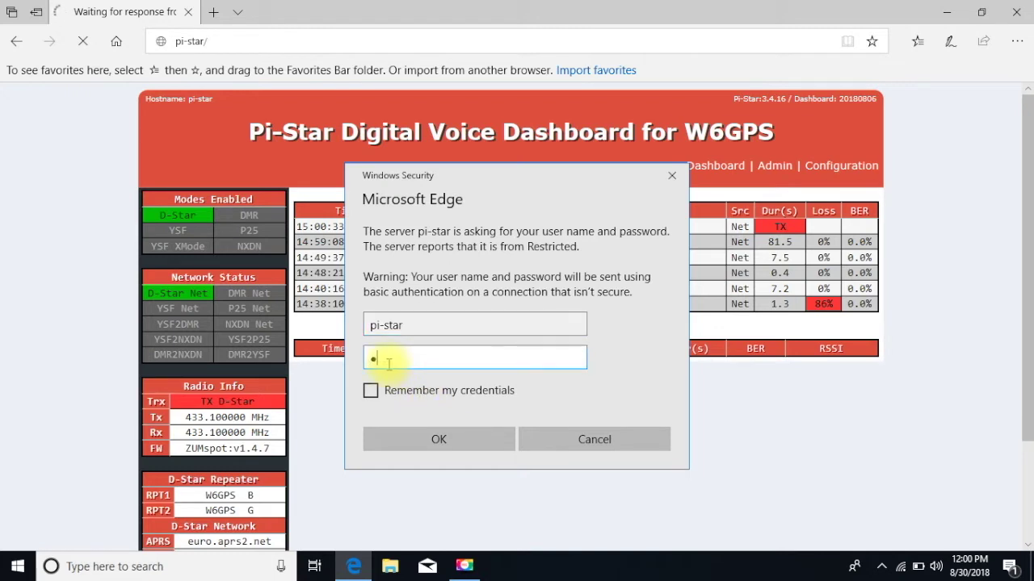
pyautogui.write('rry')
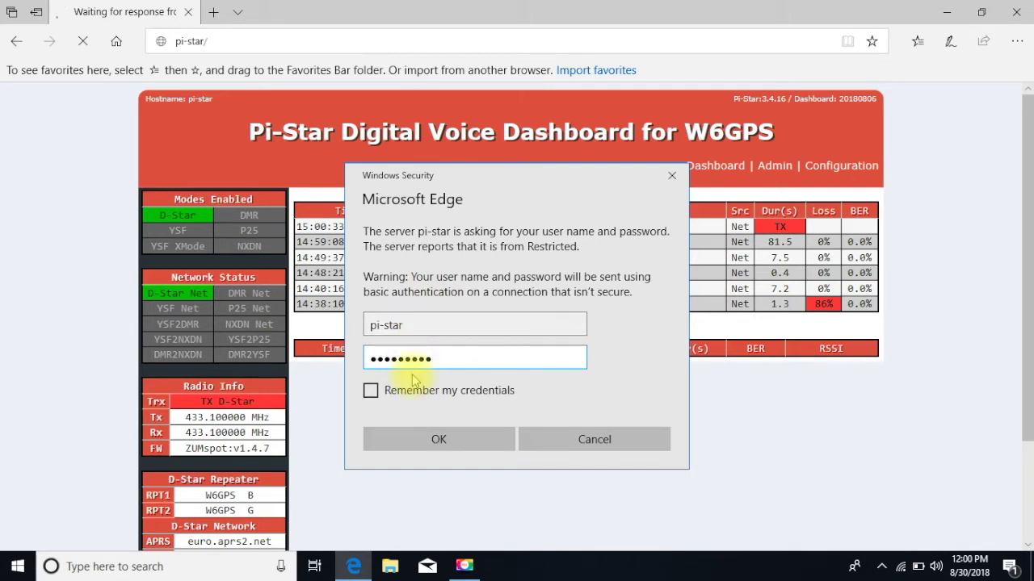
# Sign in, then go to Expert Editors and open the SSH Access console.
pyautogui.click(438, 440)
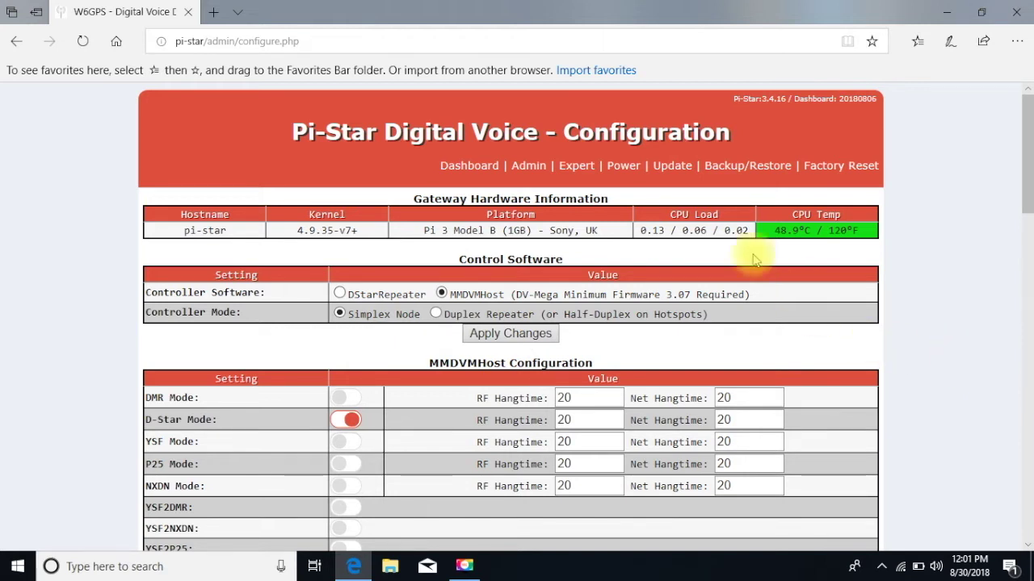
pyautogui.click(576, 172)
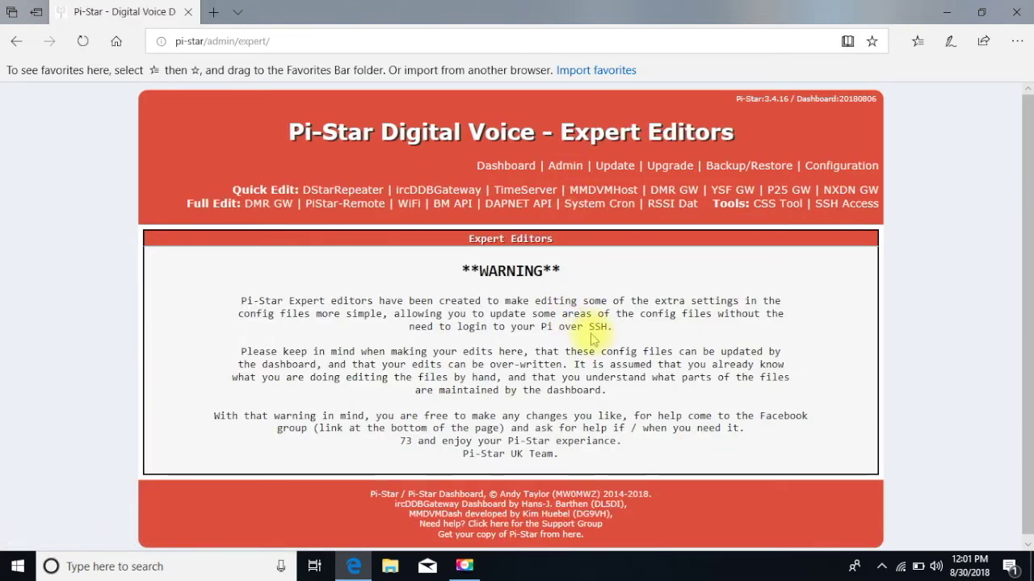
pyautogui.click(840, 206)
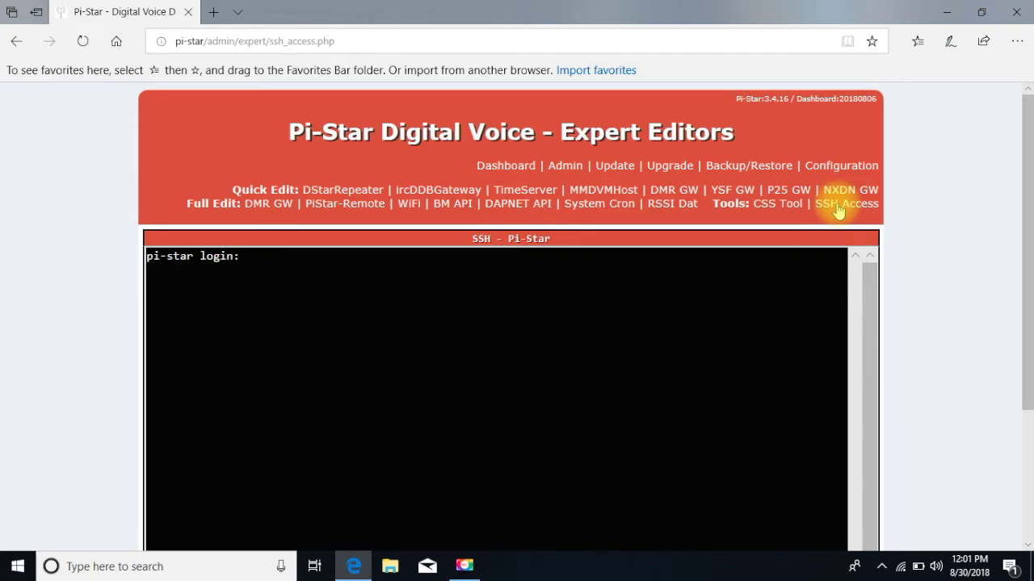
# Log in to the SSH terminal with the login name and account password.
pyautogui.write('pi-star')
pyautogui.press('Return')
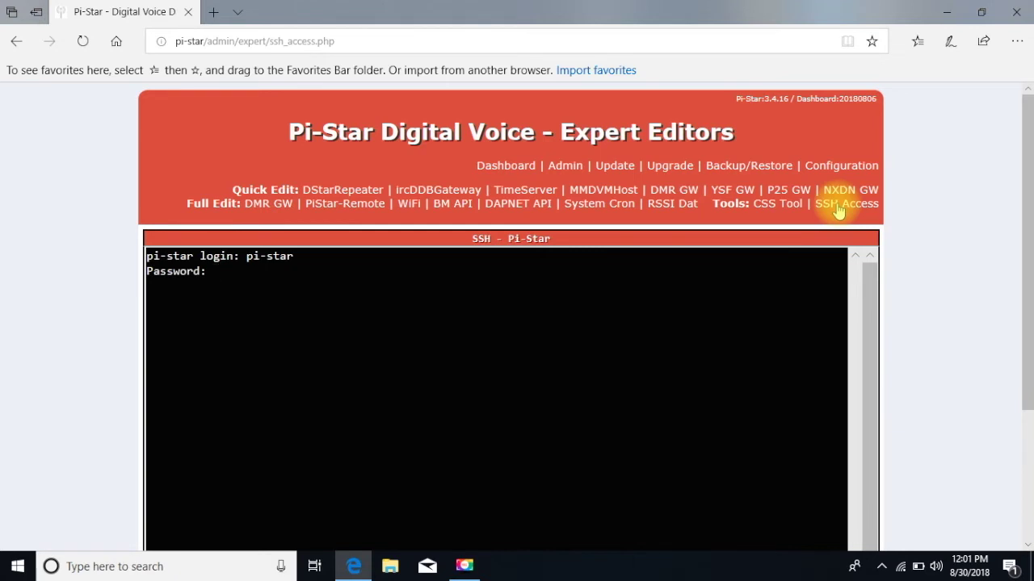
pyautogui.press('Return')
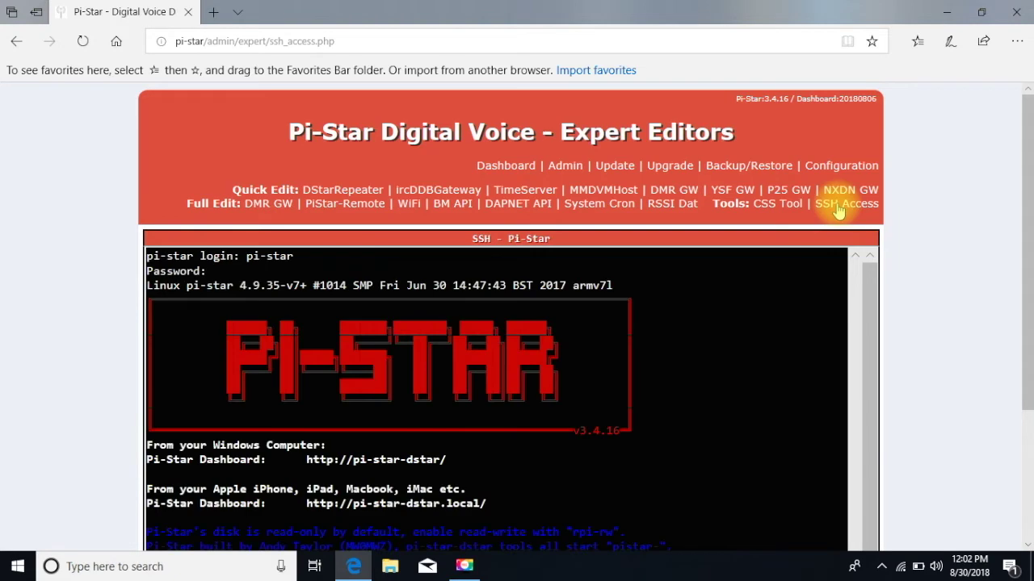
# Run rpi-rw in the SSH console to make the Pi-Star disk writable.
pyautogui.moveTo(1024, 231); pyautogui.dragTo(1025, 322)
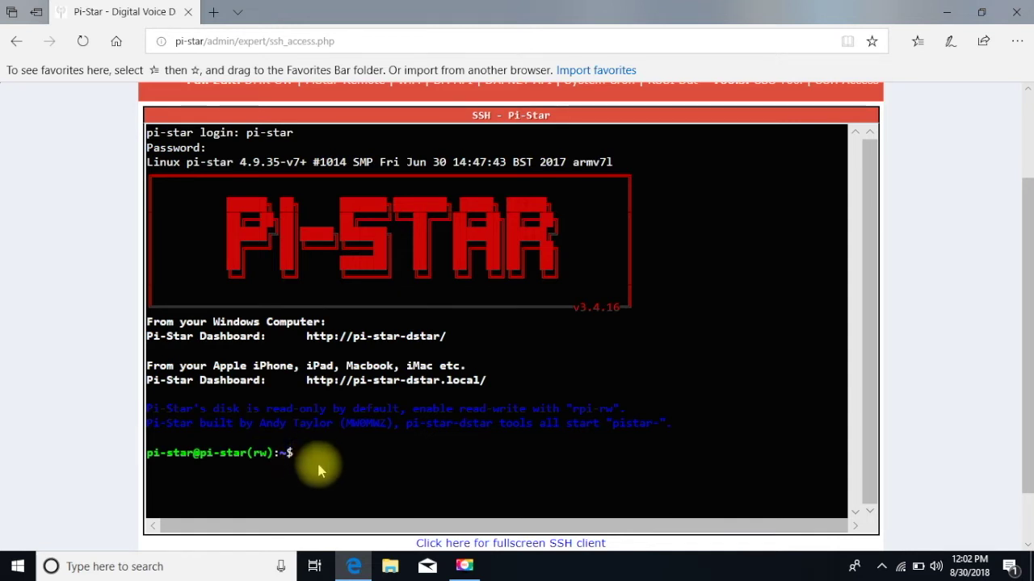
pyautogui.write('rpi-')
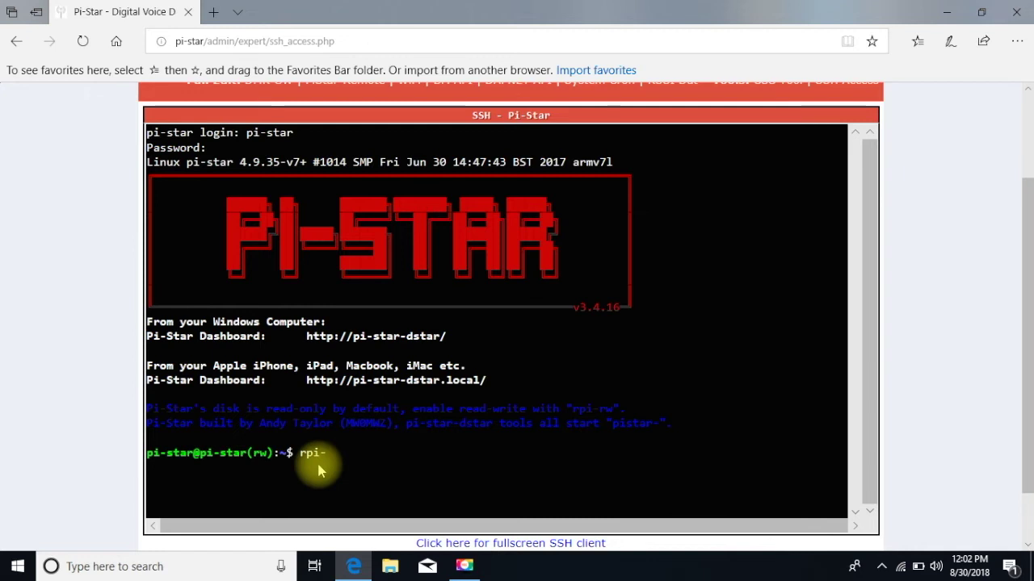
pyautogui.write('rw')
pyautogui.press('Return')
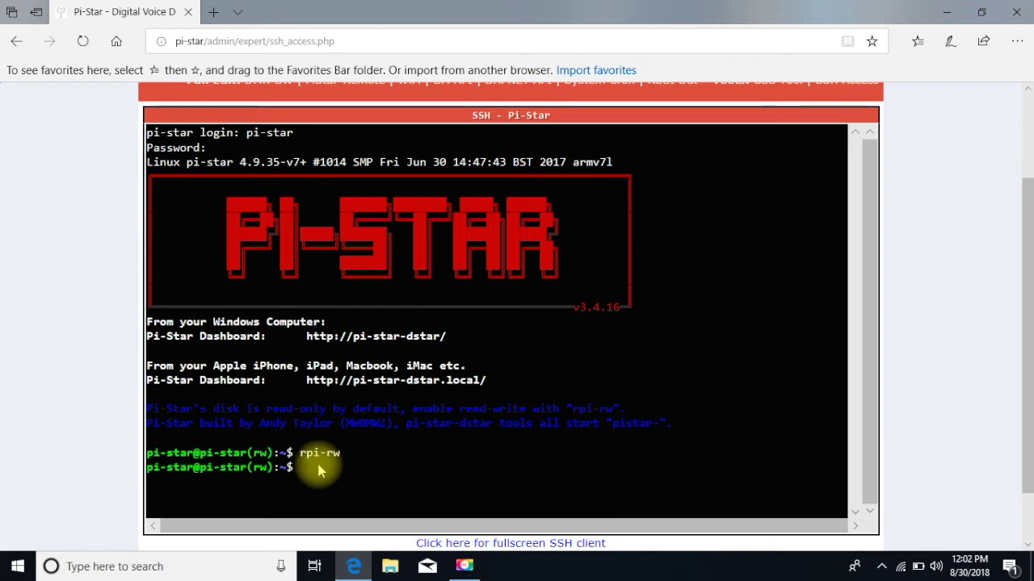
# Run 'sudo pistar-zumspotflash rpi' and confirm writing the ZUMspot firmware to the modem.
pyautogui.write('sudo')
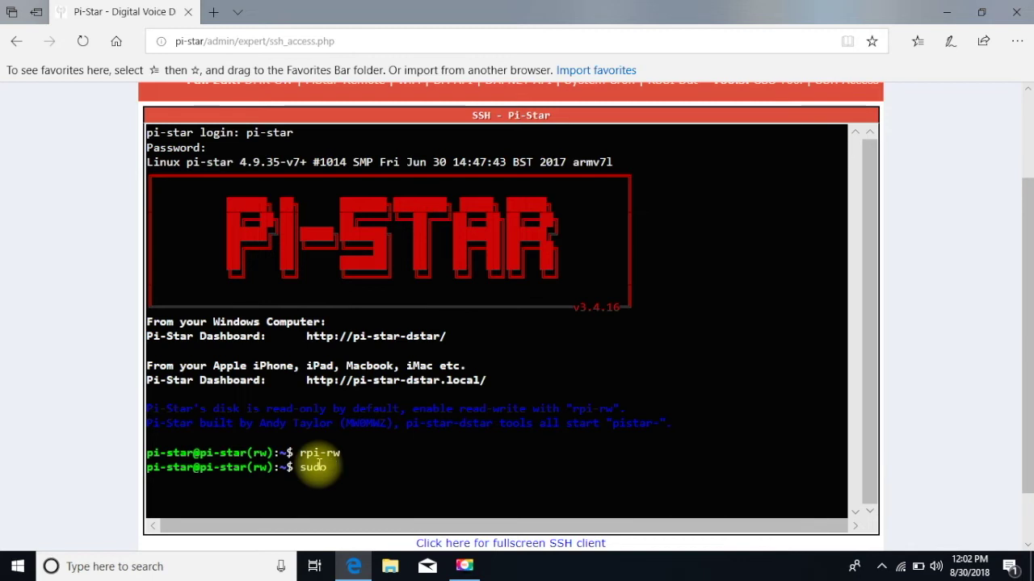
pyautogui.write('pi')
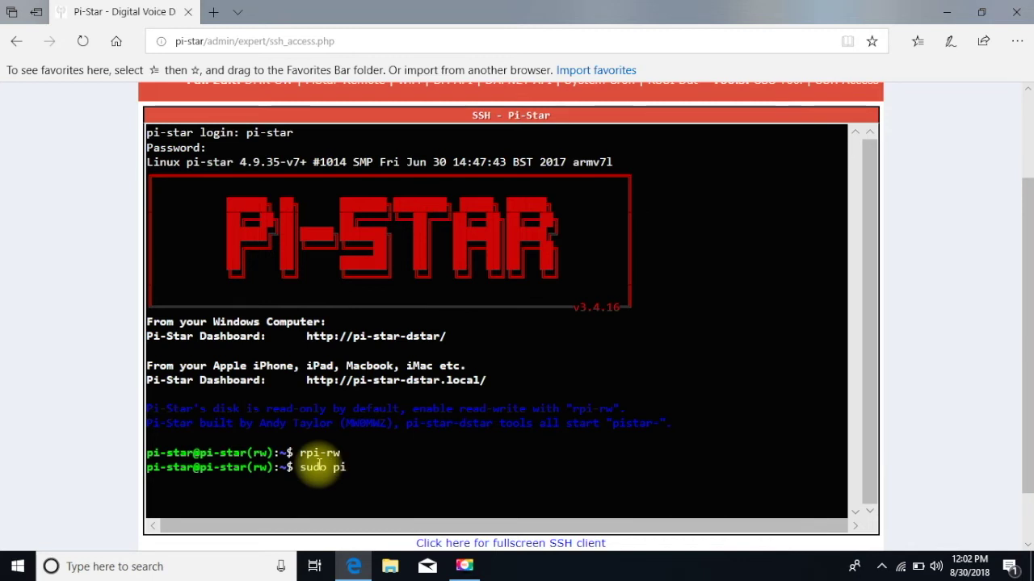
pyautogui.write('star')
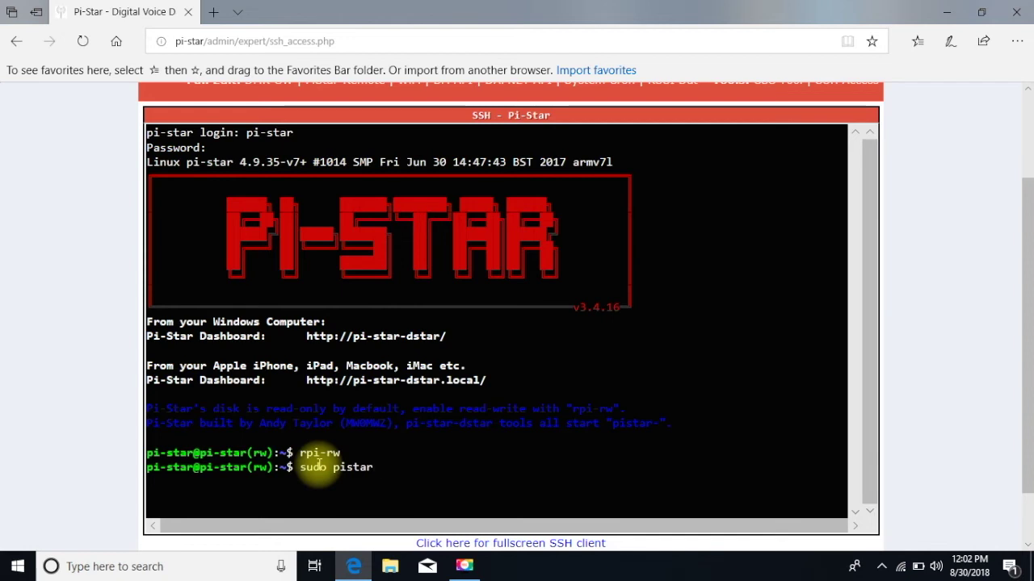
pyautogui.write('-zumspotf')
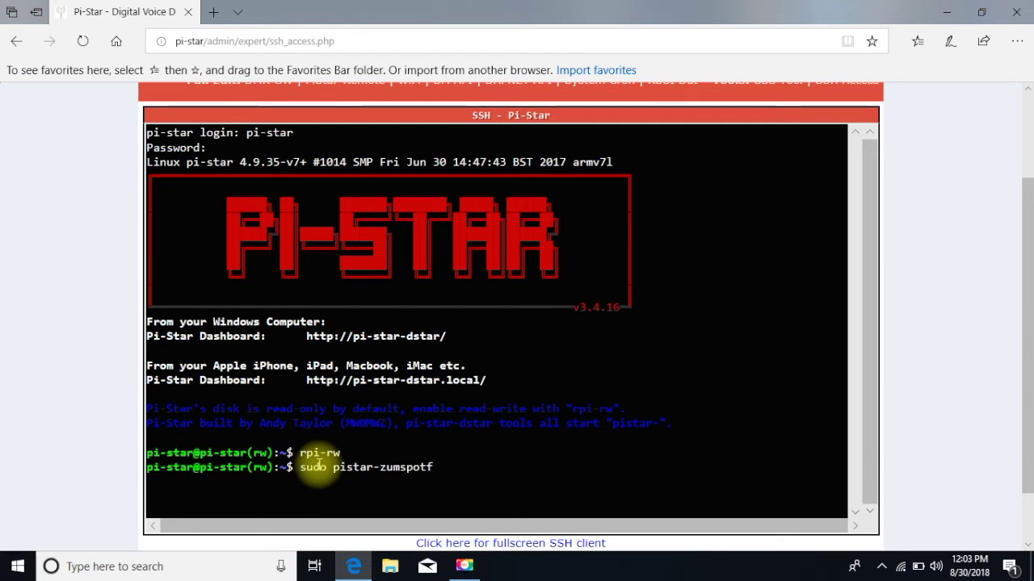
pyautogui.write('lah')
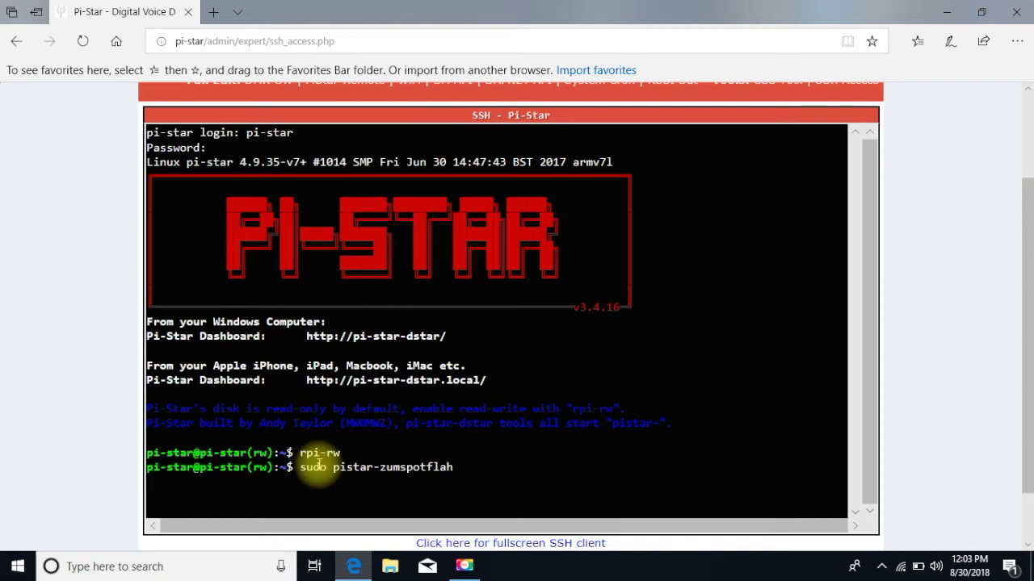
pyautogui.press('BackSpace')
pyautogui.write('sh rp')
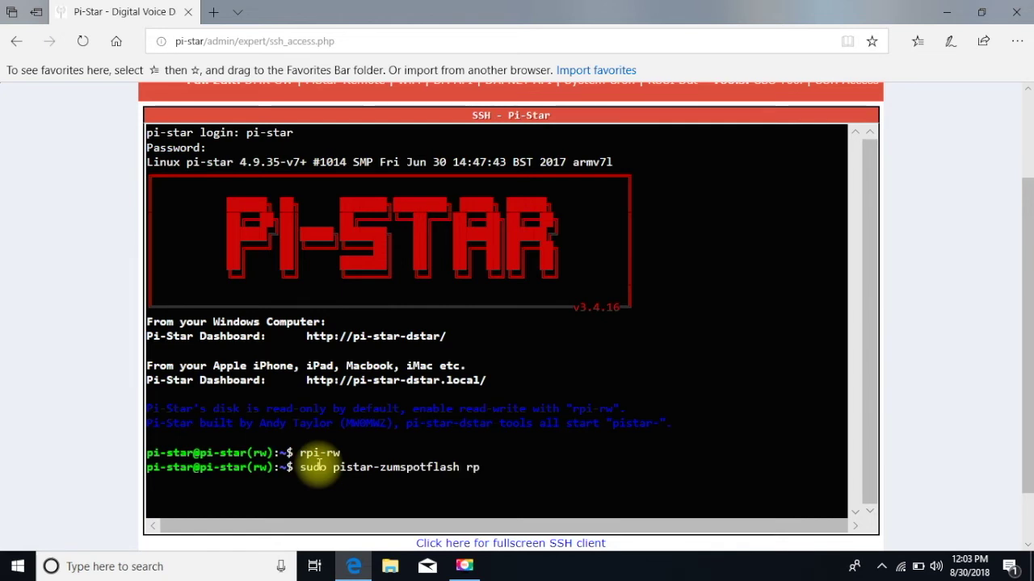
pyautogui.write('i')
pyautogui.press('Return')
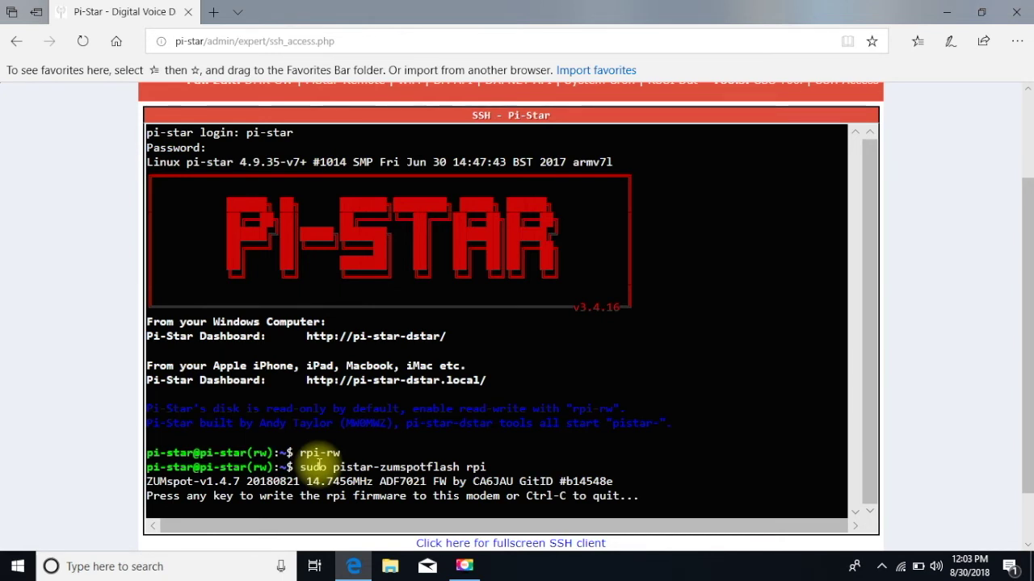
pyautogui.press('Return')
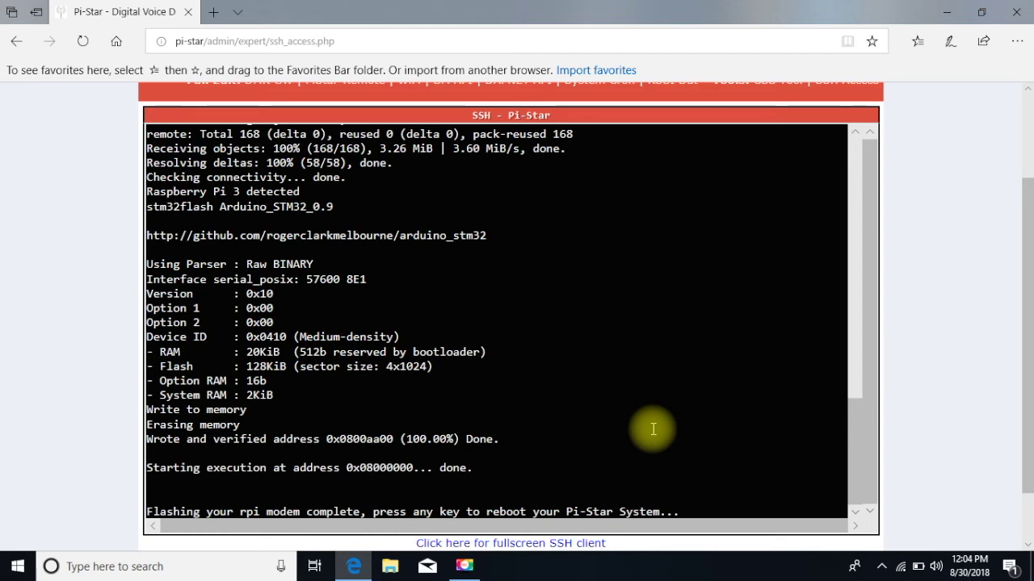
# Once flashing completes, reboot Pi-Star, closing the SSH session.
pyautogui.press('Return')
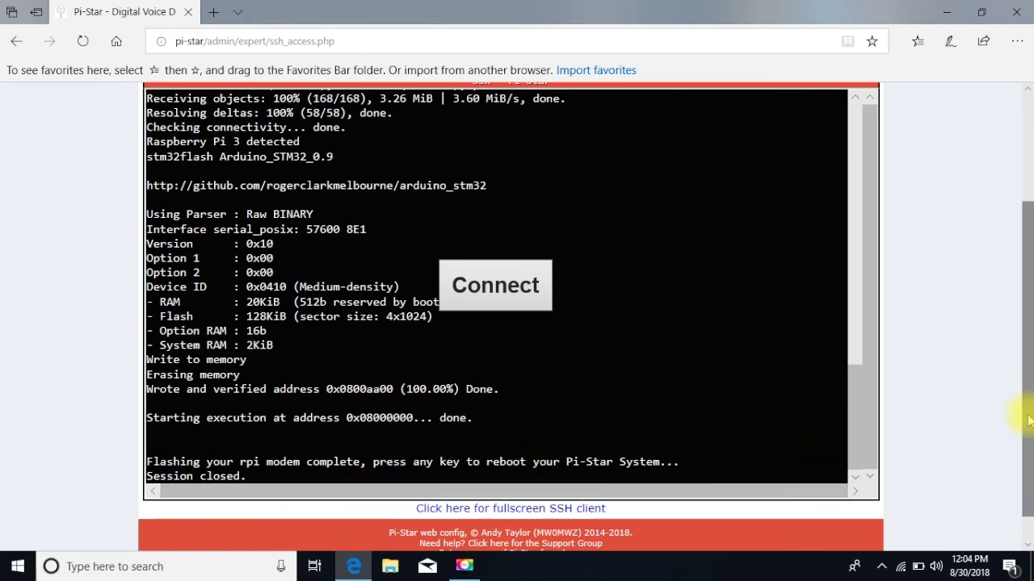
# Return to the top of the page and run the Pi-Star Update through to Finished.
pyautogui.moveTo(1030, 420); pyautogui.dragTo(1030, 292)
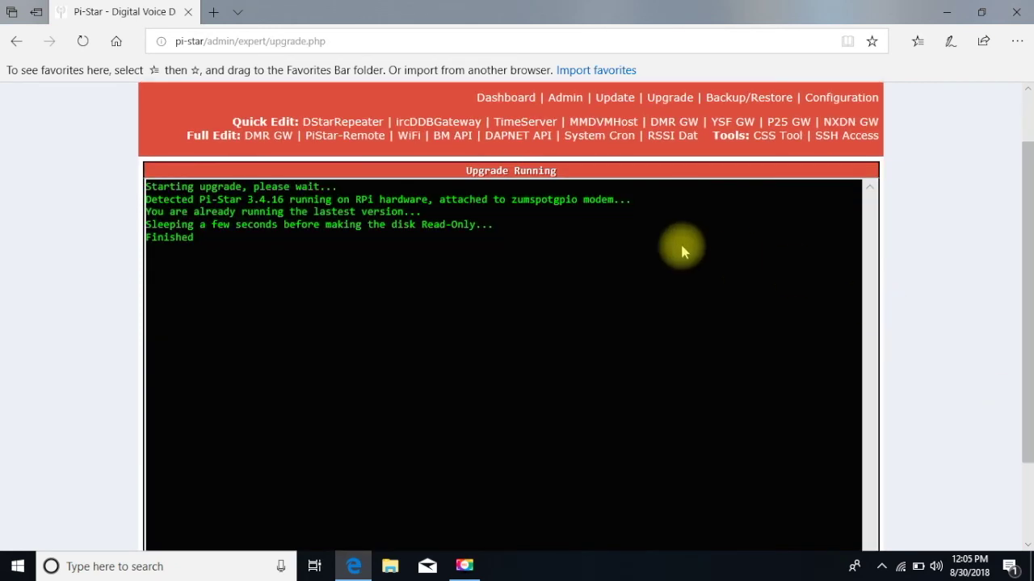
pyautogui.scroll(1, 1031, 344)
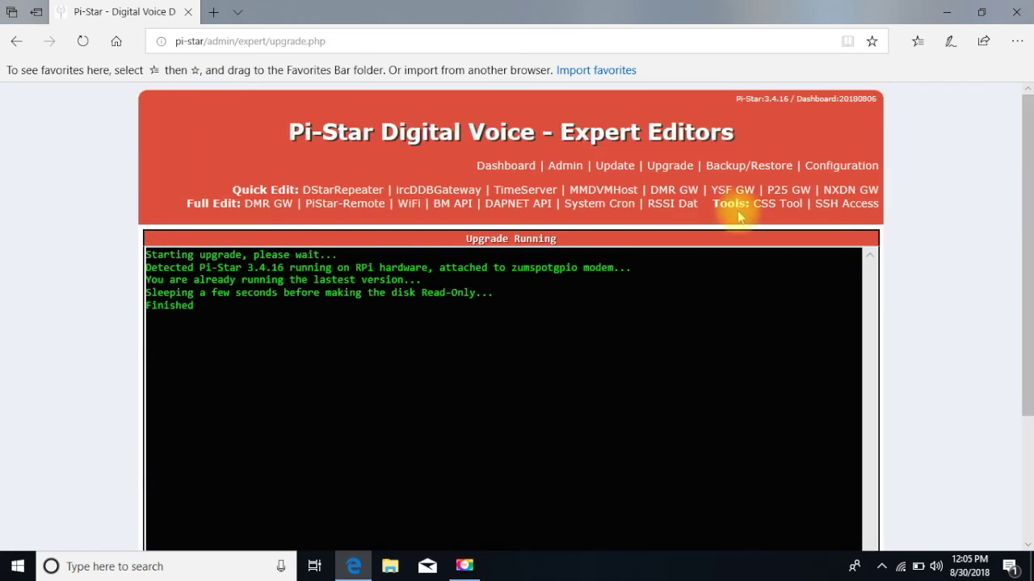
pyautogui.click(614, 166)
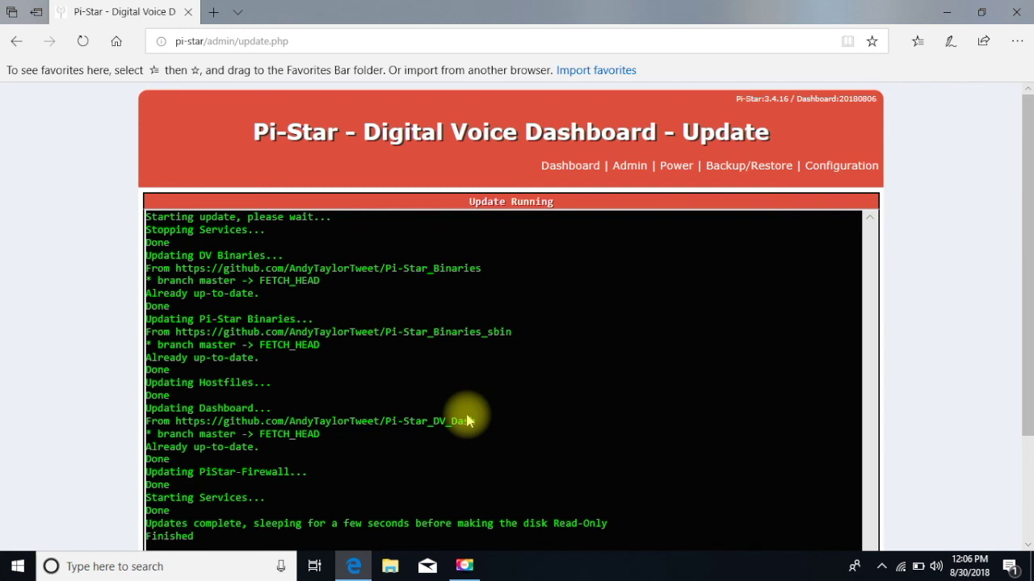
# Return to the main dashboard showing ZUMspot v1.4.7 firmware on 433.100000 MHz.
pyautogui.click(572, 167)
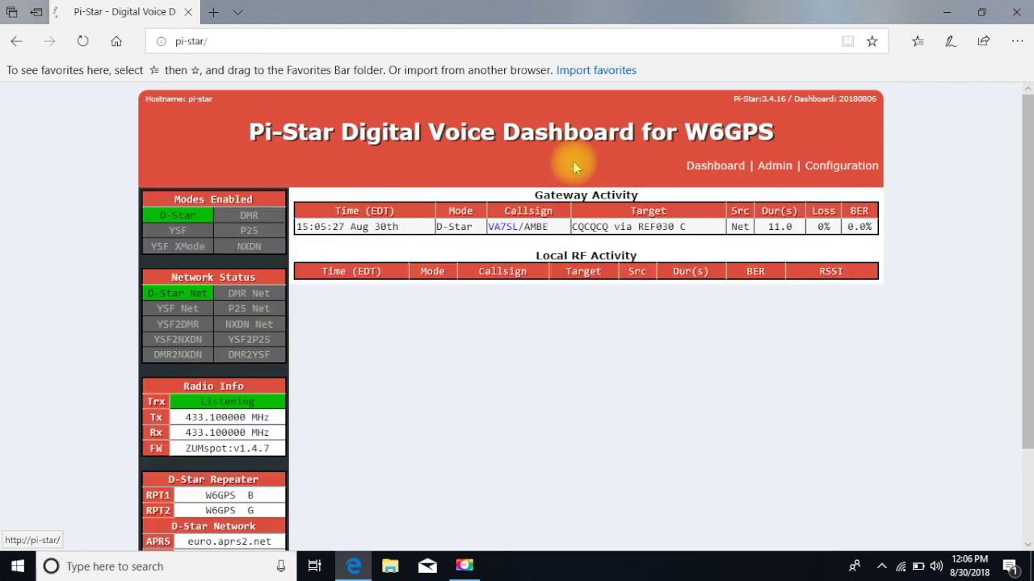